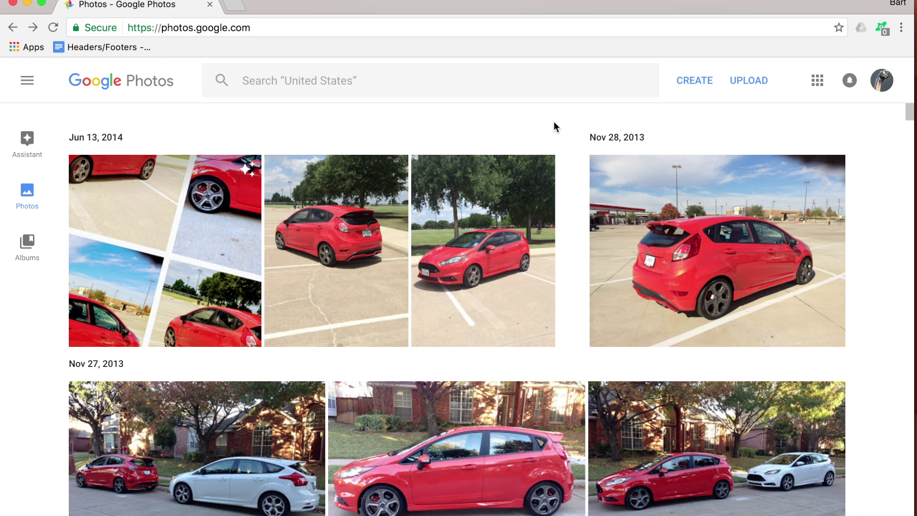
Open the side-view red car photo in the photo editor.
{"action": "scroll", "coordinate": [555, 121], "scroll_direction": "down", "scroll_amount": 2}
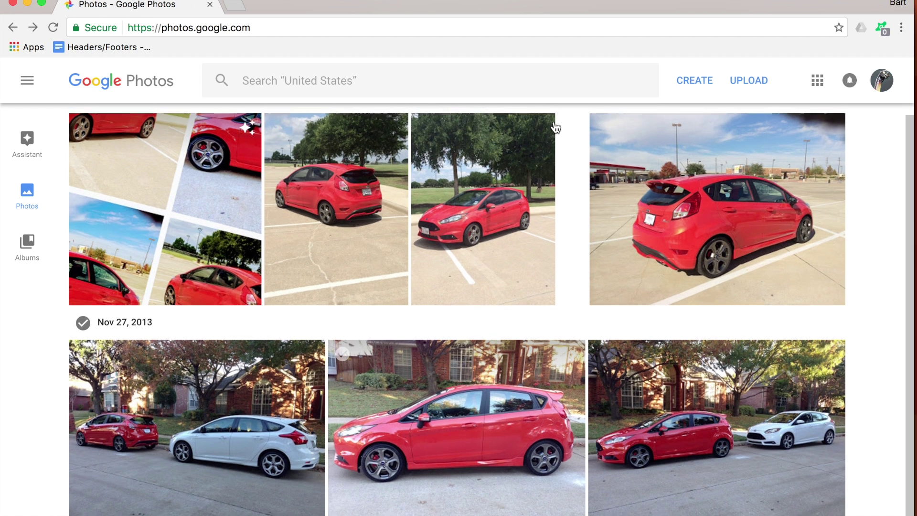
{"action": "scroll", "coordinate": [554, 127], "scroll_direction": "up", "scroll_amount": 2}
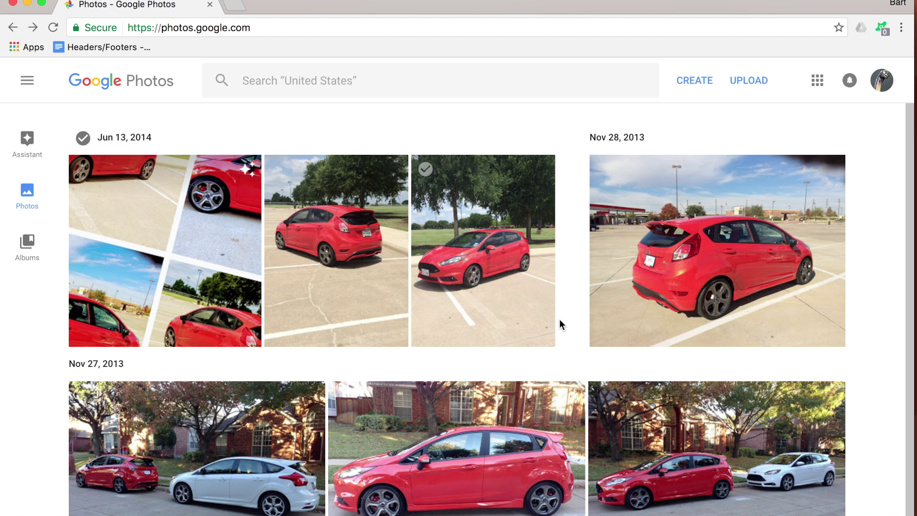
{"action": "scroll", "coordinate": [562, 325], "scroll_direction": "down", "scroll_amount": 2}
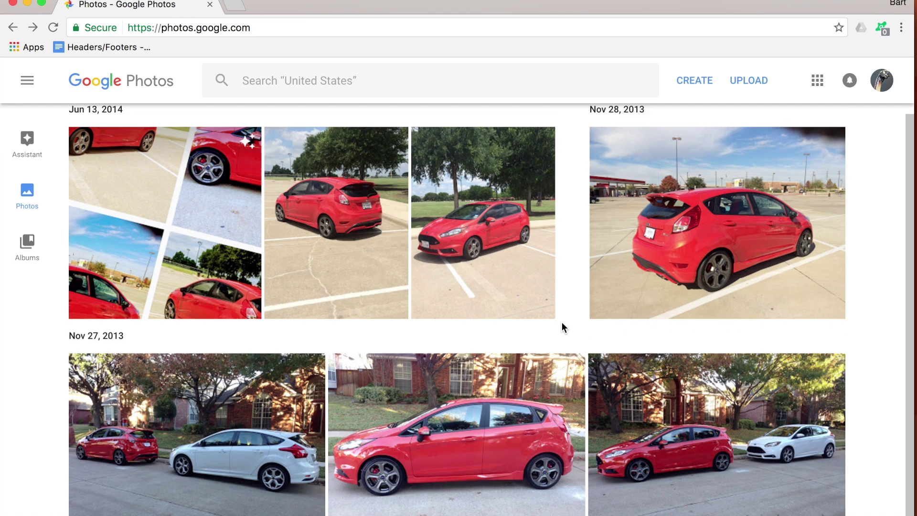
{"action": "left_click", "coordinate": [464, 440]}
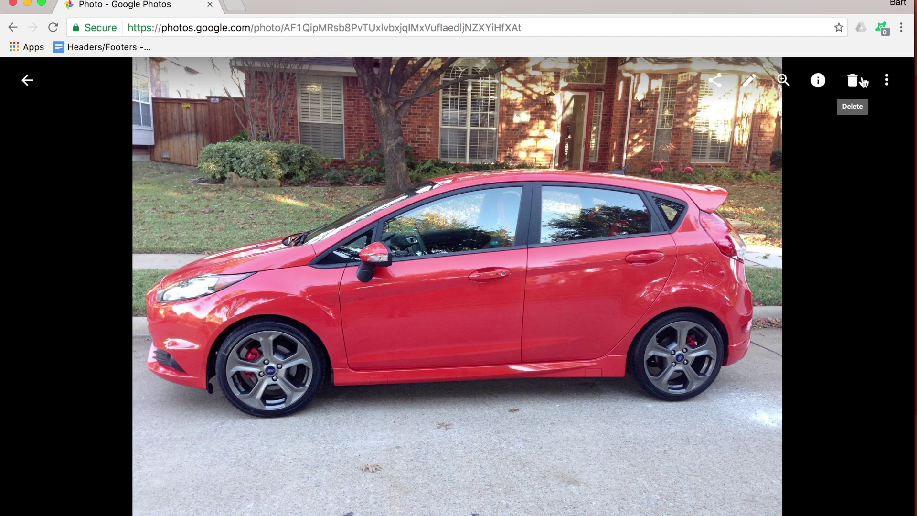
{"action": "left_click", "coordinate": [751, 82]}
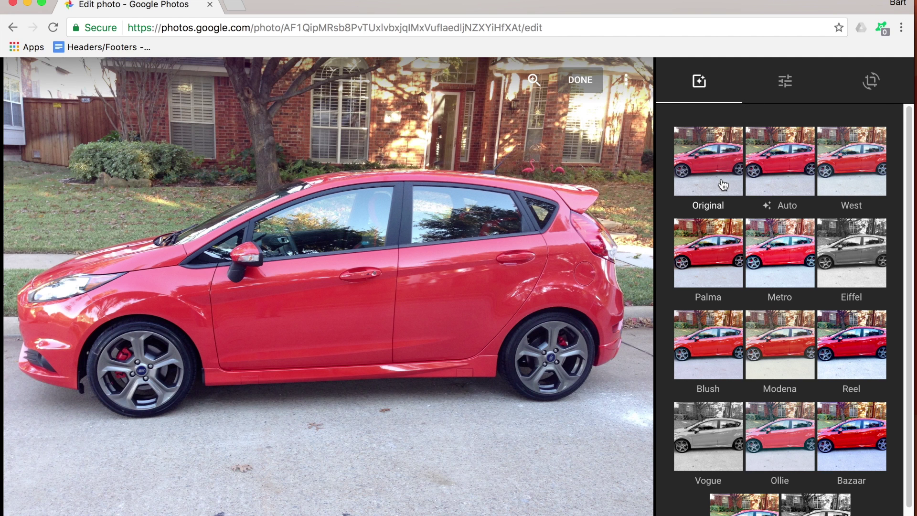
Try Blush, then Metro at about half strength, and settle on the black-and-white Vista filter.
{"action": "scroll", "coordinate": [724, 186], "scroll_direction": "down", "scroll_amount": 1}
{"action": "left_click", "coordinate": [712, 343]}
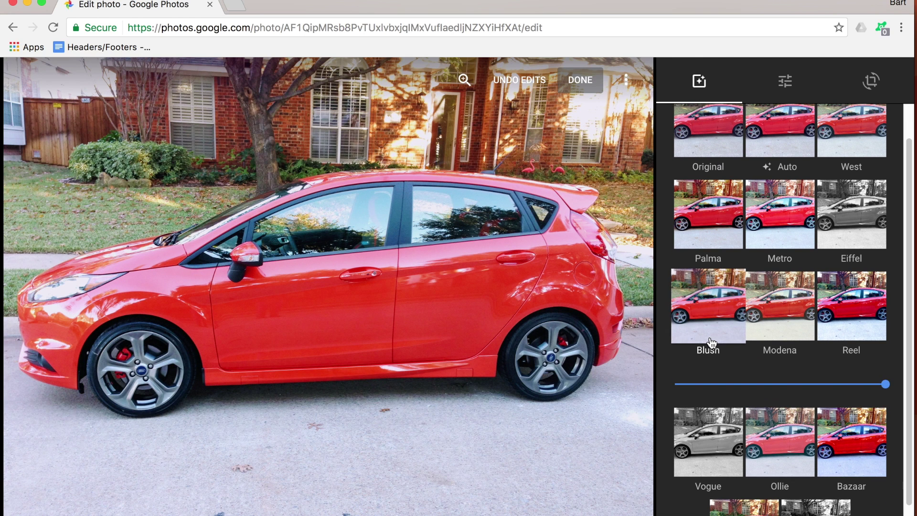
{"action": "scroll", "coordinate": [712, 342], "scroll_direction": "down", "scroll_amount": 1}
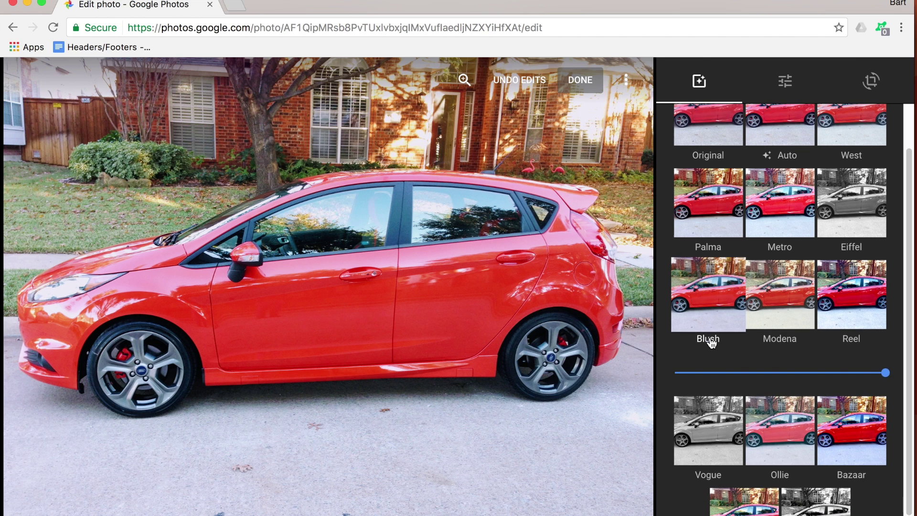
{"action": "left_click", "coordinate": [795, 218]}
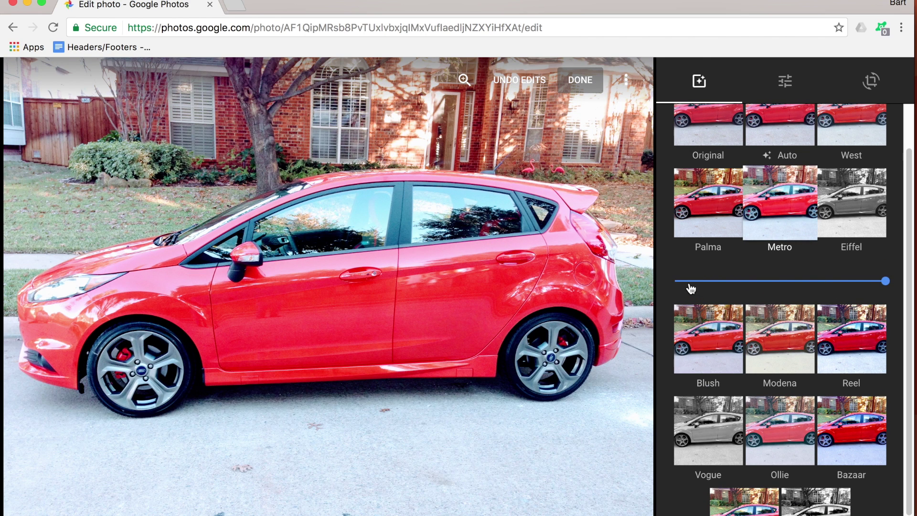
{"action": "left_click", "coordinate": [886, 285]}
{"action": "left_click_drag", "start_coordinate": [887, 284], "coordinate": [907, 299]}
{"action": "scroll", "coordinate": [839, 311], "scroll_direction": "down", "scroll_amount": 1}
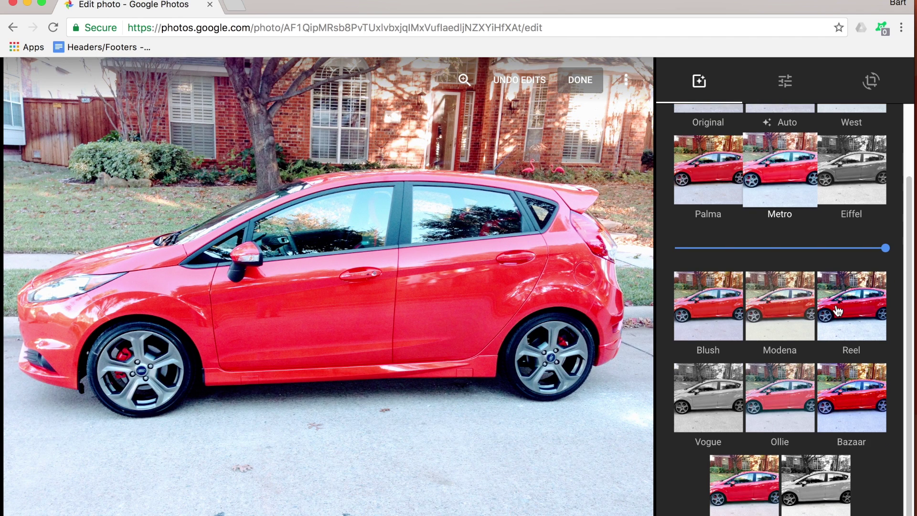
{"action": "left_click", "coordinate": [811, 484]}
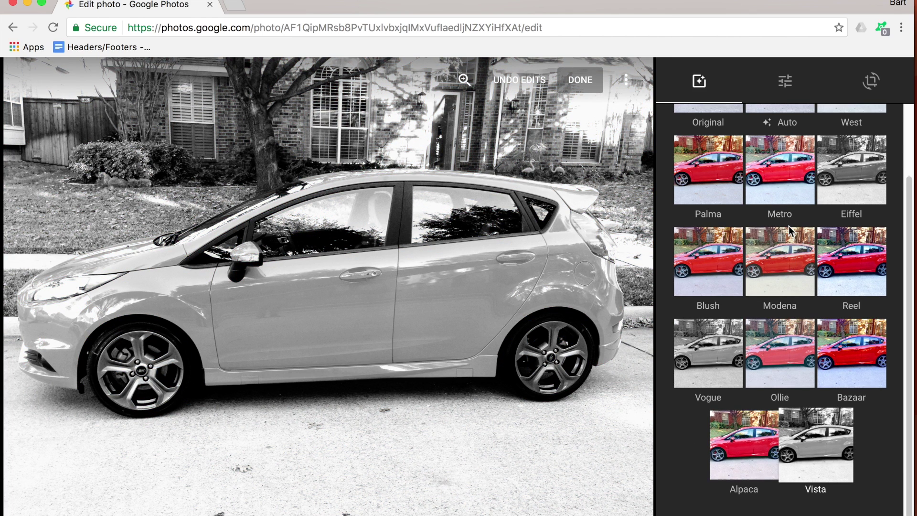
Bring up the Light, Color and Pop adjustment sliders.
{"action": "scroll", "coordinate": [790, 231], "scroll_direction": "up", "scroll_amount": 3}
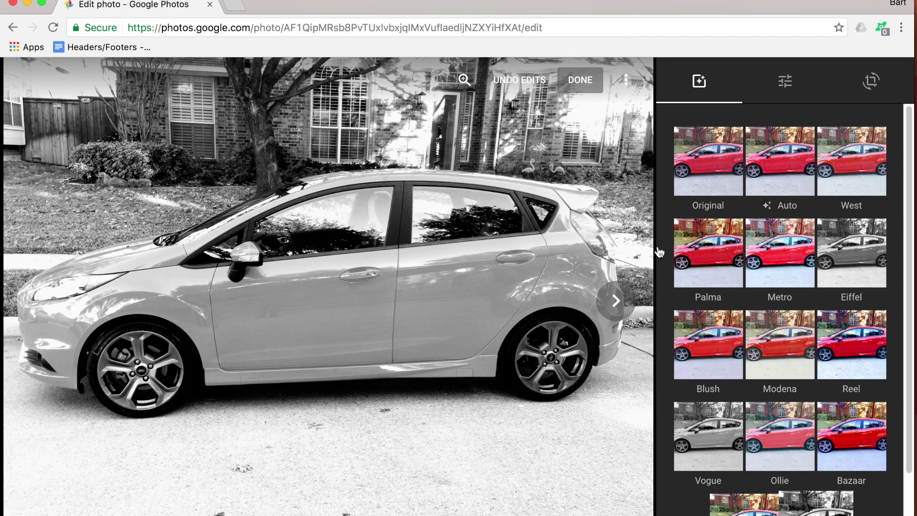
{"action": "scroll", "coordinate": [801, 494], "scroll_direction": "down", "scroll_amount": 2}
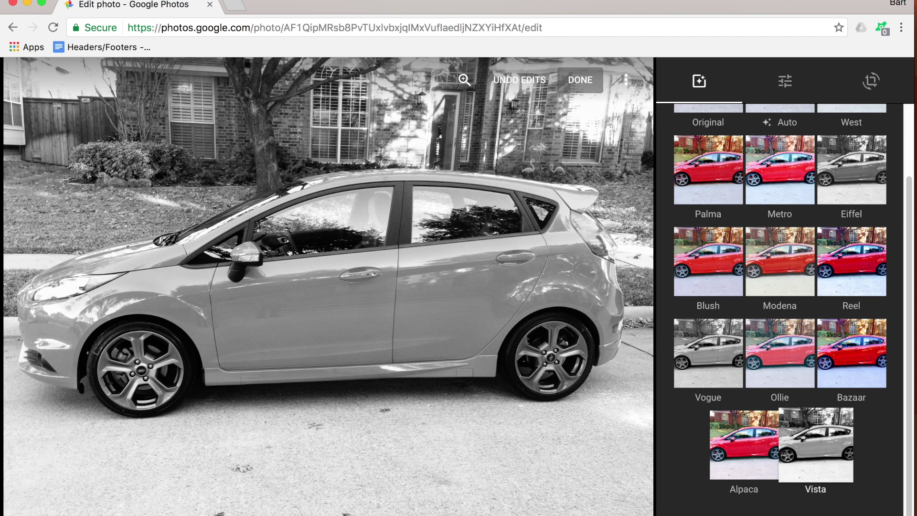
{"action": "scroll", "coordinate": [801, 478], "scroll_direction": "up", "scroll_amount": 2}
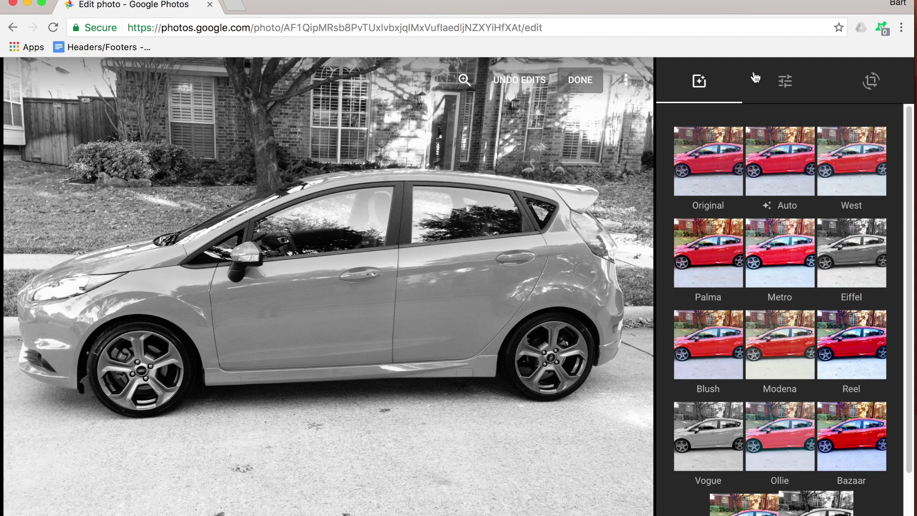
{"action": "left_click", "coordinate": [787, 81]}
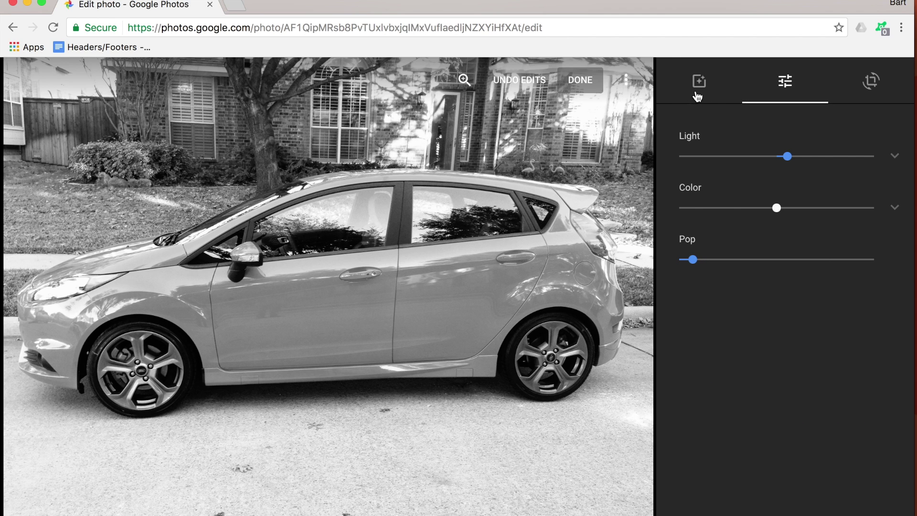
Switch the filter back to Metro and return to the adjustments.
{"action": "left_click", "coordinate": [697, 95]}
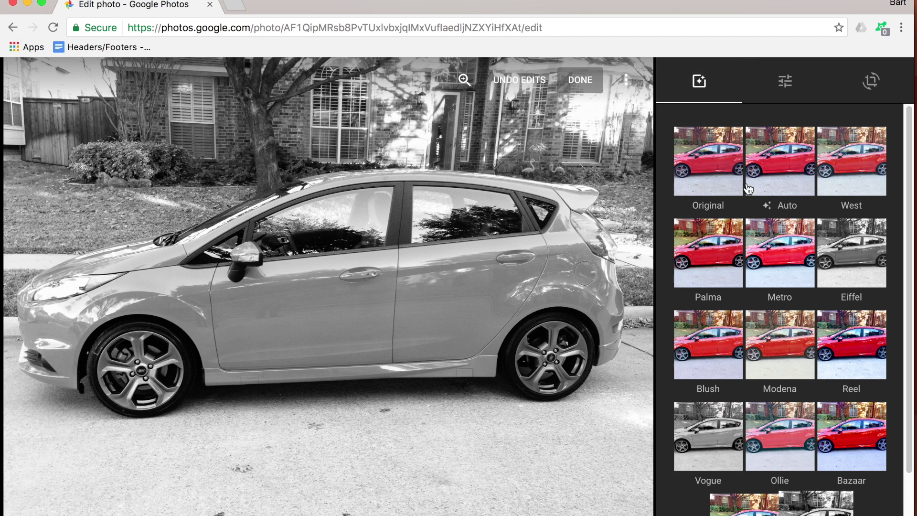
{"action": "left_click", "coordinate": [788, 272]}
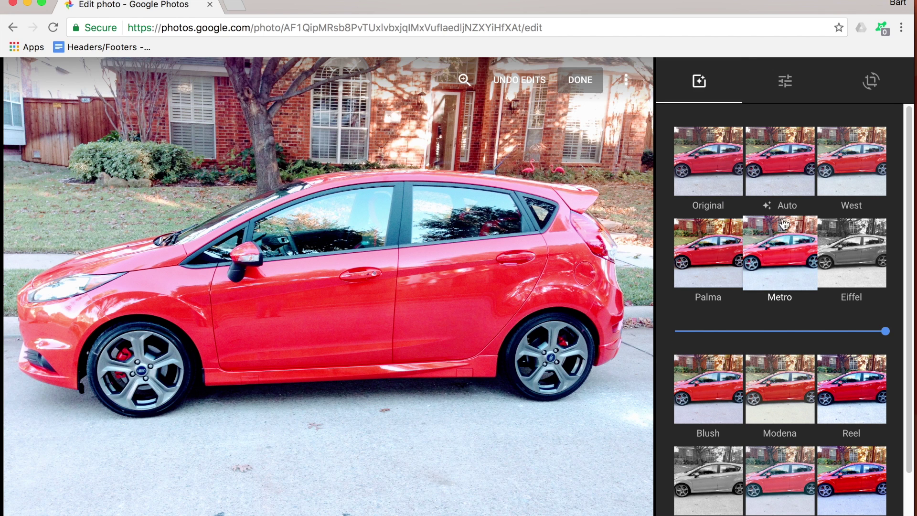
{"action": "left_click", "coordinate": [779, 89]}
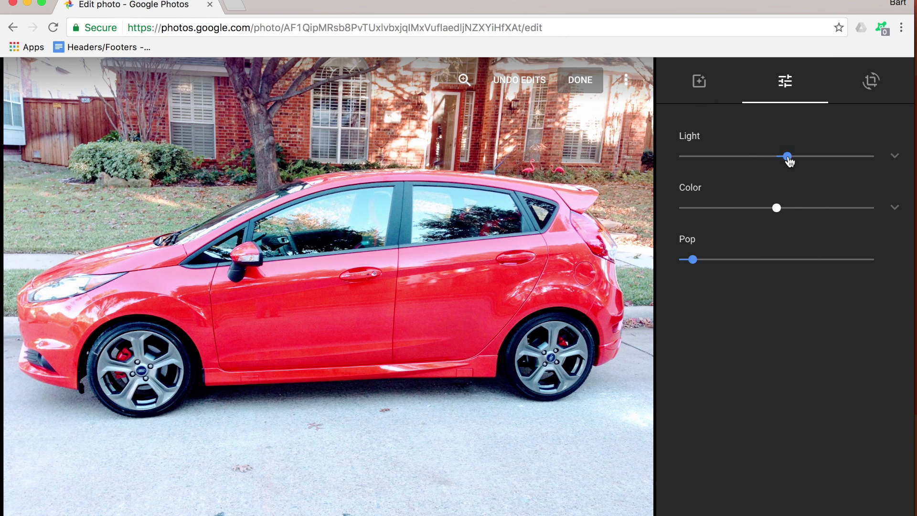
Lower Light and Color, set a subtle Pop, and expand Color's detailed sliders.
{"action": "mouse_move", "coordinate": [788, 157]}
{"action": "left_mouse_down"}
{"action": "mouse_move", "coordinate": [706, 162]}
{"action": "mouse_move", "coordinate": [832, 165]}
{"action": "mouse_move", "coordinate": [816, 172]}
{"action": "mouse_move", "coordinate": [777, 163]}
{"action": "left_mouse_up"}
{"action": "mouse_move", "coordinate": [779, 209]}
{"action": "left_mouse_down"}
{"action": "mouse_move", "coordinate": [729, 211]}
{"action": "mouse_move", "coordinate": [837, 221]}
{"action": "mouse_move", "coordinate": [780, 218]}
{"action": "left_mouse_up"}
{"action": "left_click_drag", "start_coordinate": [693, 261], "coordinate": [859, 262]}
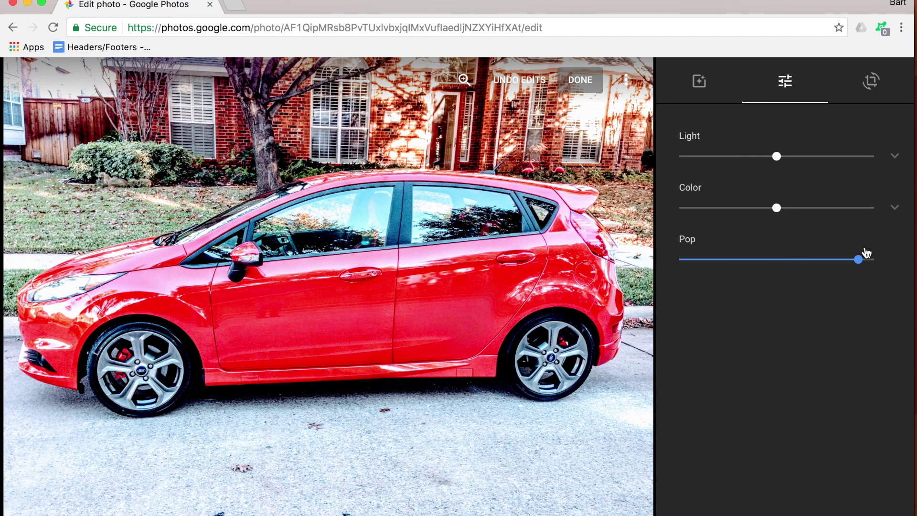
{"action": "left_click_drag", "start_coordinate": [862, 262], "coordinate": [707, 265]}
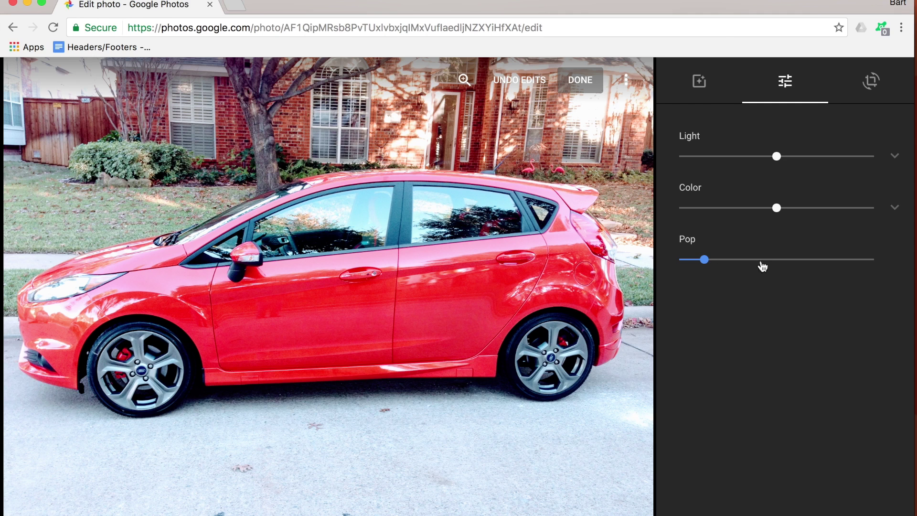
{"action": "left_click", "coordinate": [895, 209]}
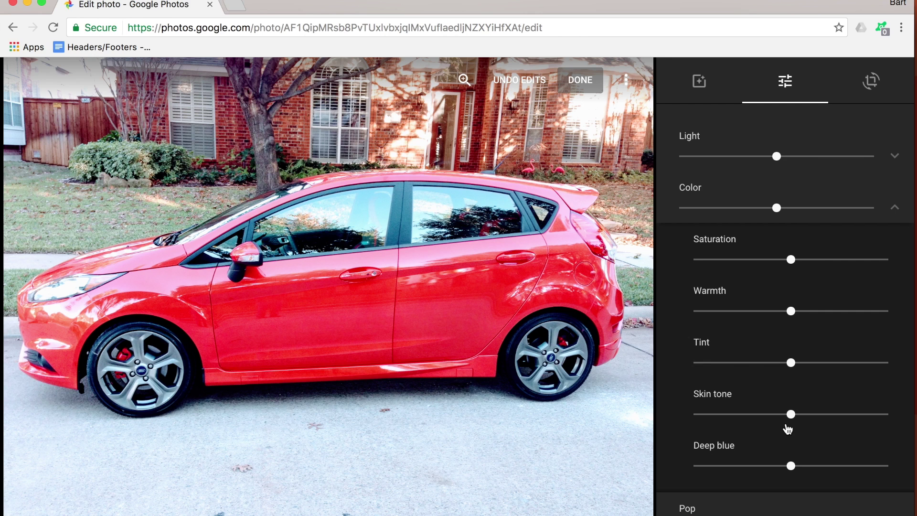
Expand Light to show Exposure, Contrast, Highlights, Shadows, Whites, Blacks and Vignette.
{"action": "left_click", "coordinate": [895, 156]}
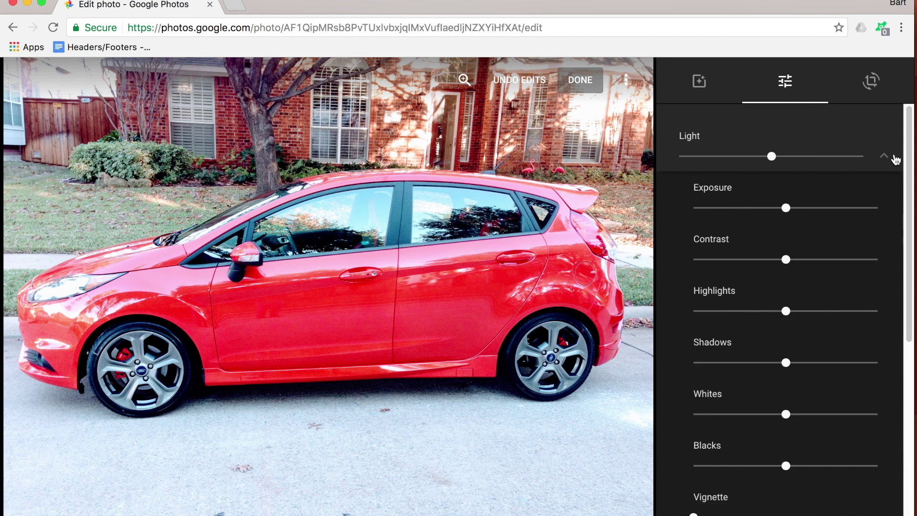
{"action": "scroll", "coordinate": [812, 228], "scroll_direction": "down", "scroll_amount": 3}
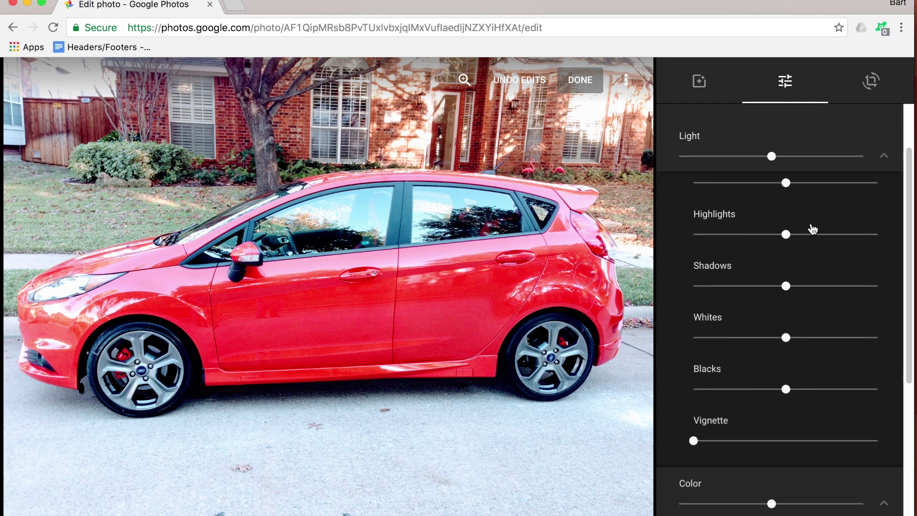
{"action": "scroll", "coordinate": [812, 228], "scroll_direction": "up", "scroll_amount": 3}
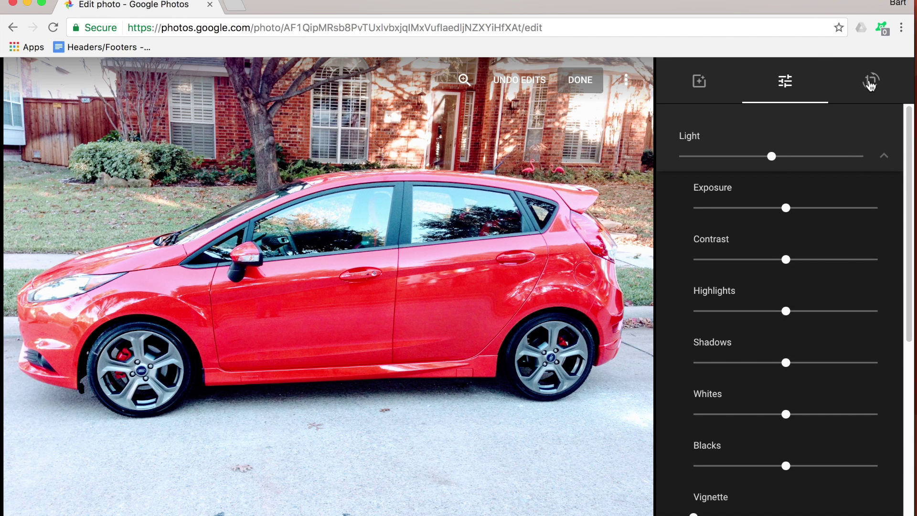
Tighten the crop from the top-right corner, frame the whole car, and tilt it 12°.
{"action": "left_click", "coordinate": [870, 84]}
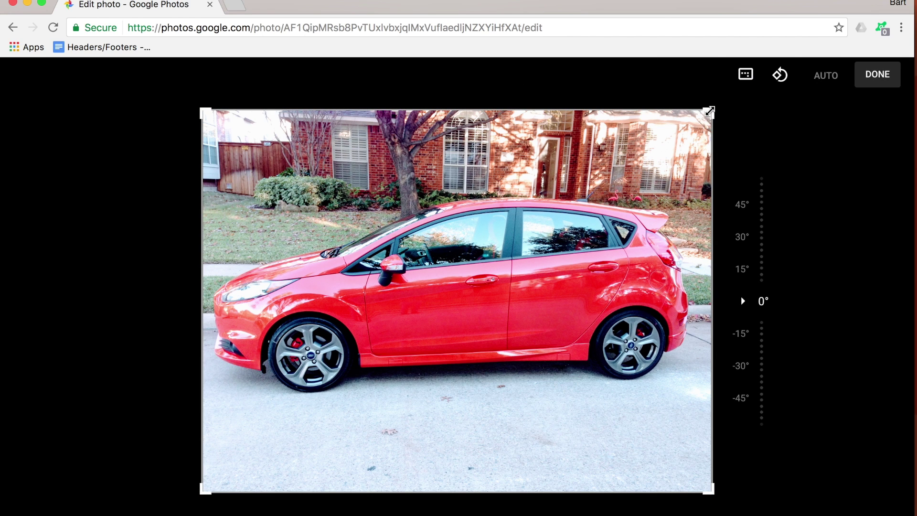
{"action": "left_click_drag", "start_coordinate": [710, 112], "coordinate": [592, 215]}
{"action": "left_click_drag", "start_coordinate": [502, 320], "coordinate": [396, 389]}
{"action": "left_click_drag", "start_coordinate": [731, 196], "coordinate": [741, 181]}
{"action": "left_click_drag", "start_coordinate": [768, 264], "coordinate": [768, 305]}
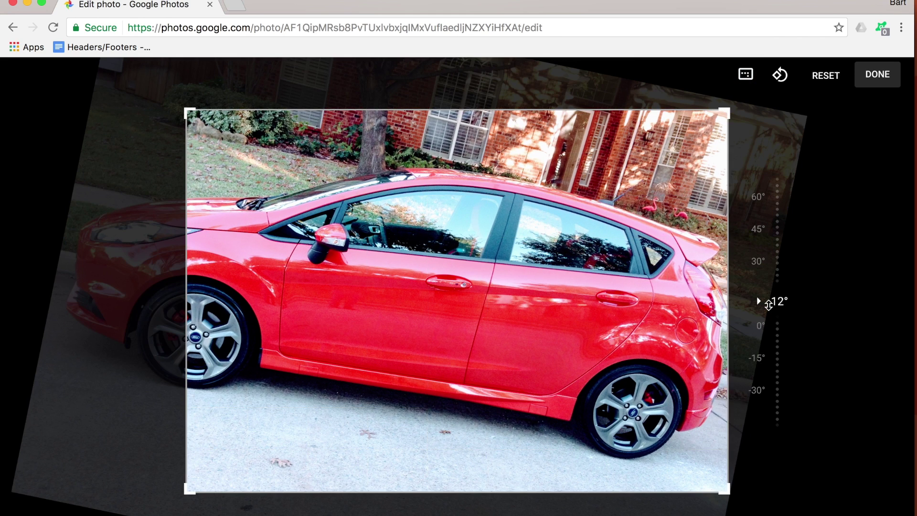
{"action": "left_click", "coordinate": [780, 378]}
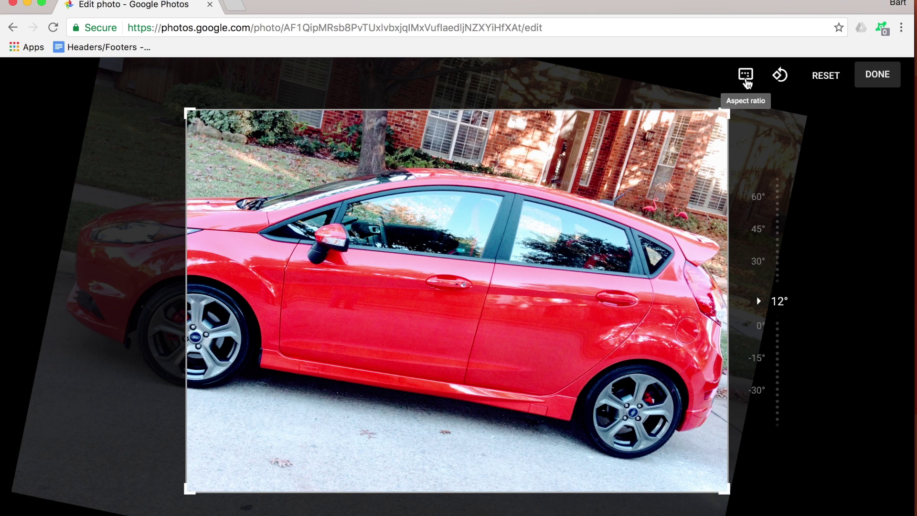
{"action": "left_click", "coordinate": [746, 81]}
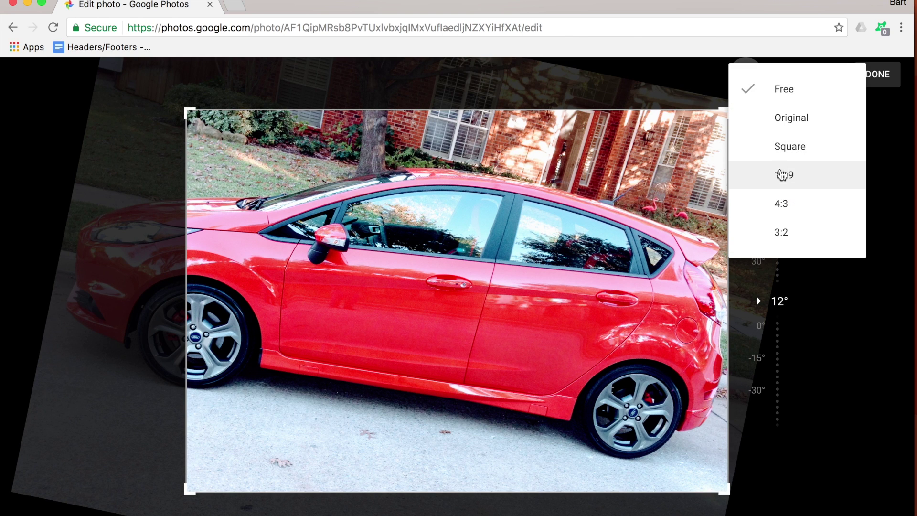
Make the crop square, rotate the photo a full turn back upright, and apply it.
{"action": "left_click", "coordinate": [789, 159]}
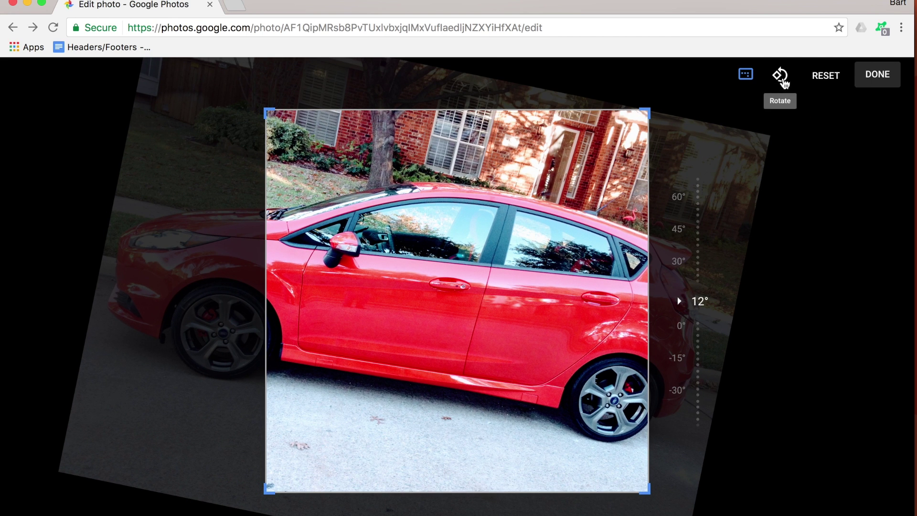
{"action": "left_click", "coordinate": [782, 77]}
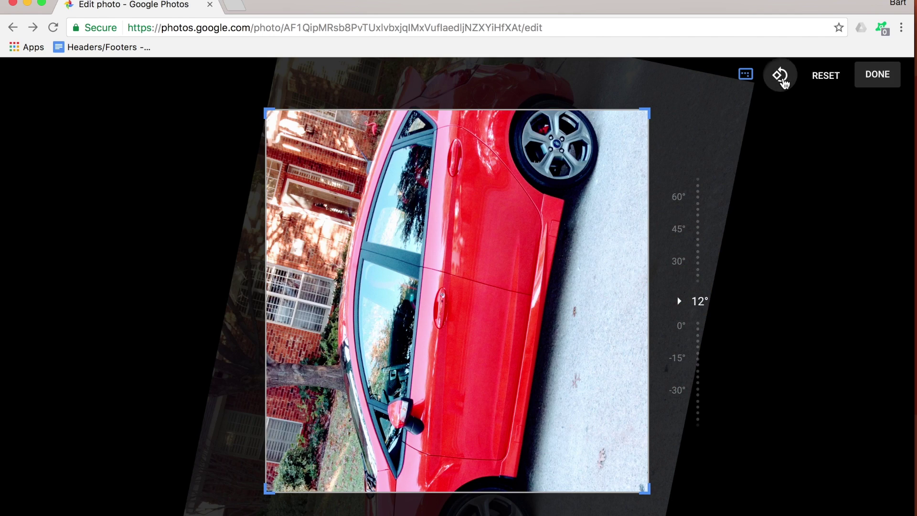
{"action": "left_click", "coordinate": [782, 76]}
{"action": "left_click", "coordinate": [782, 76]}
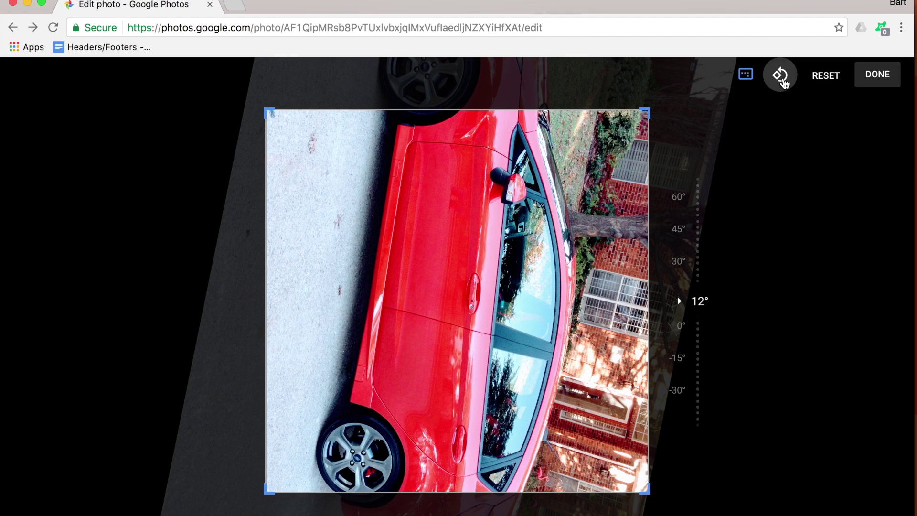
{"action": "left_click", "coordinate": [782, 76]}
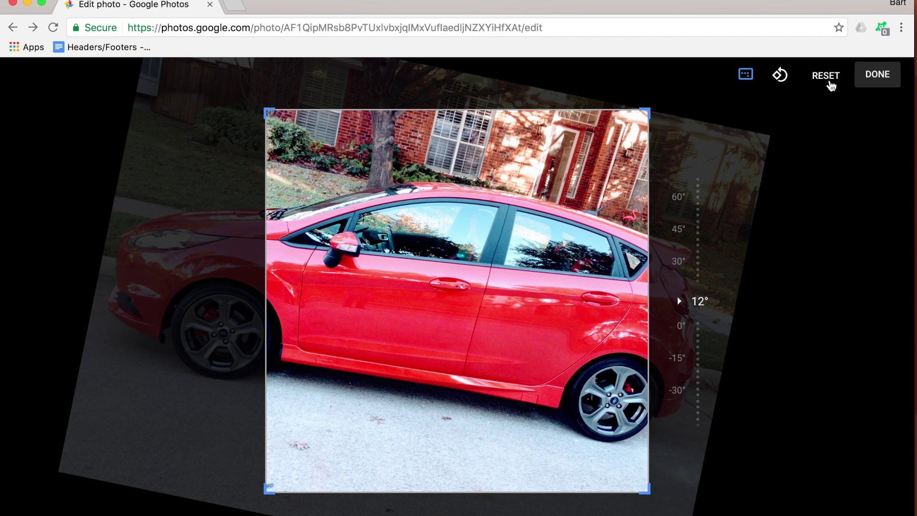
{"action": "left_click", "coordinate": [868, 85]}
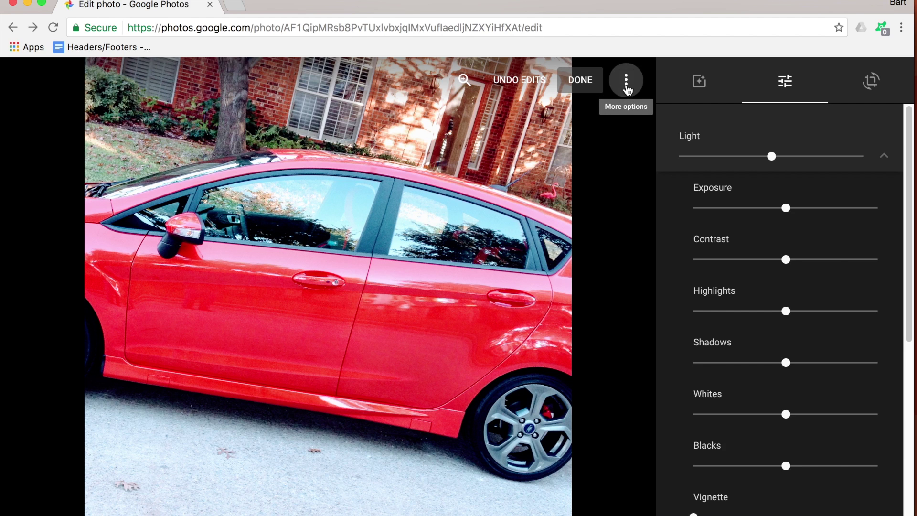
Save the edited car photo as a copy from the More options menu.
{"action": "left_click", "coordinate": [626, 86]}
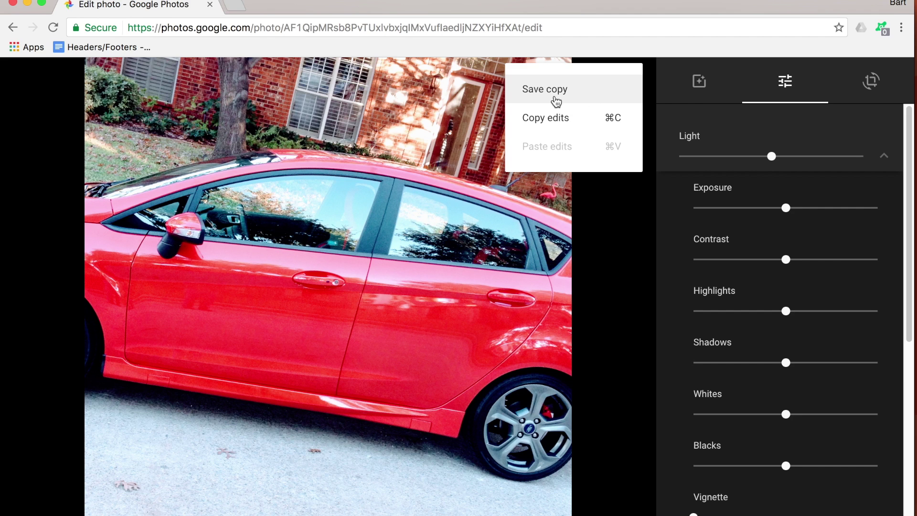
{"action": "left_click", "coordinate": [556, 101]}
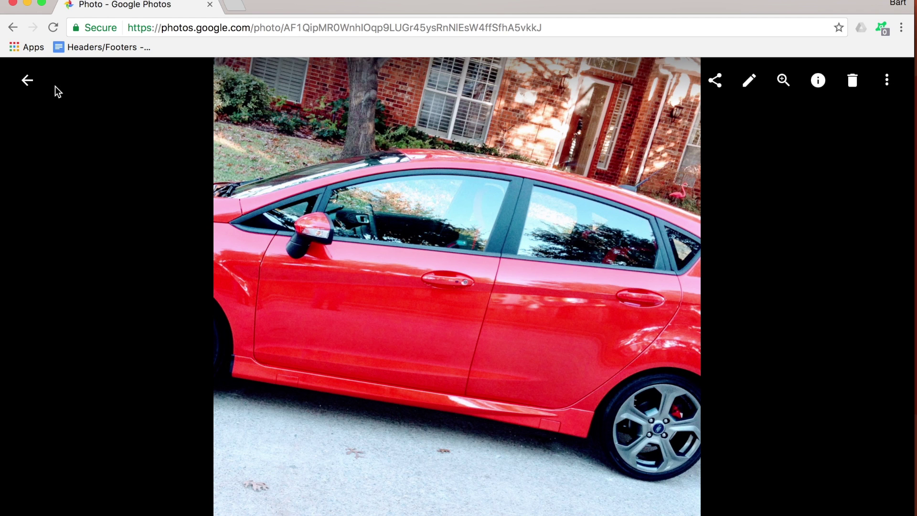
Reopen the saved square car copy in the editor and show its More options menu.
{"action": "left_click", "coordinate": [25, 81]}
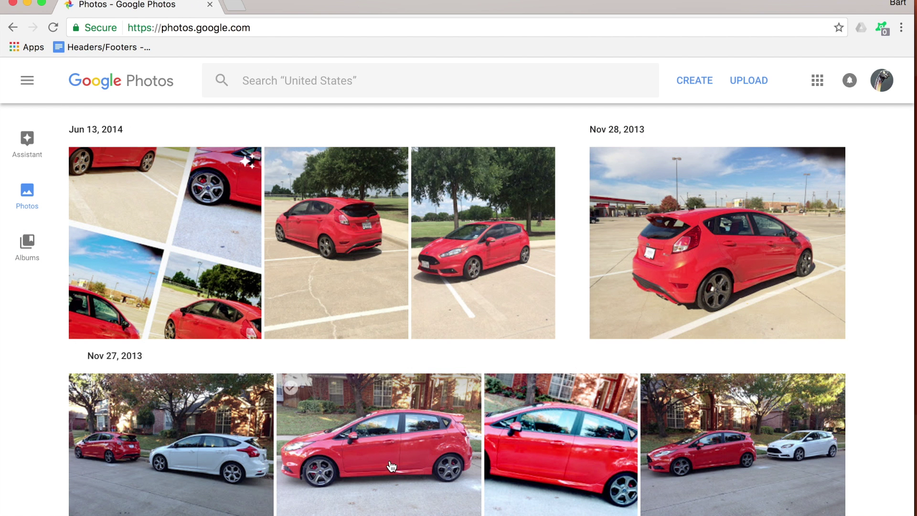
{"action": "left_click", "coordinate": [556, 459]}
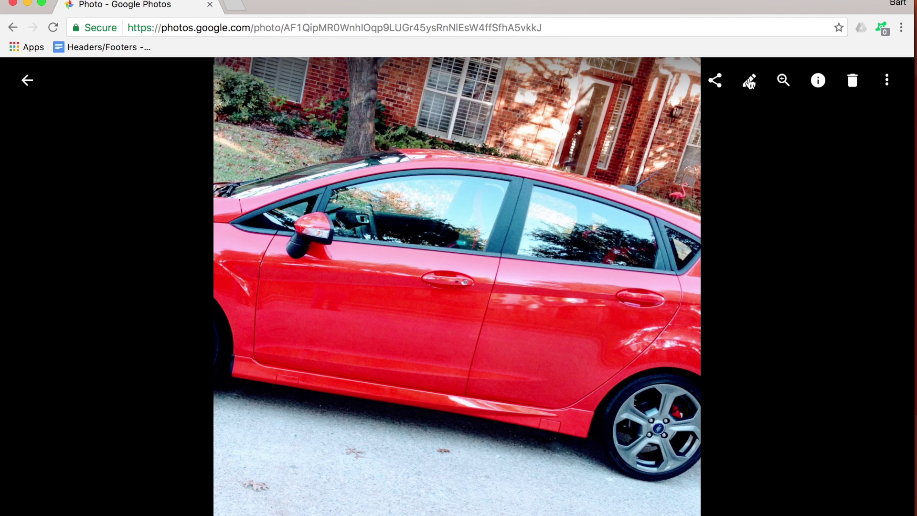
{"action": "left_click", "coordinate": [749, 82]}
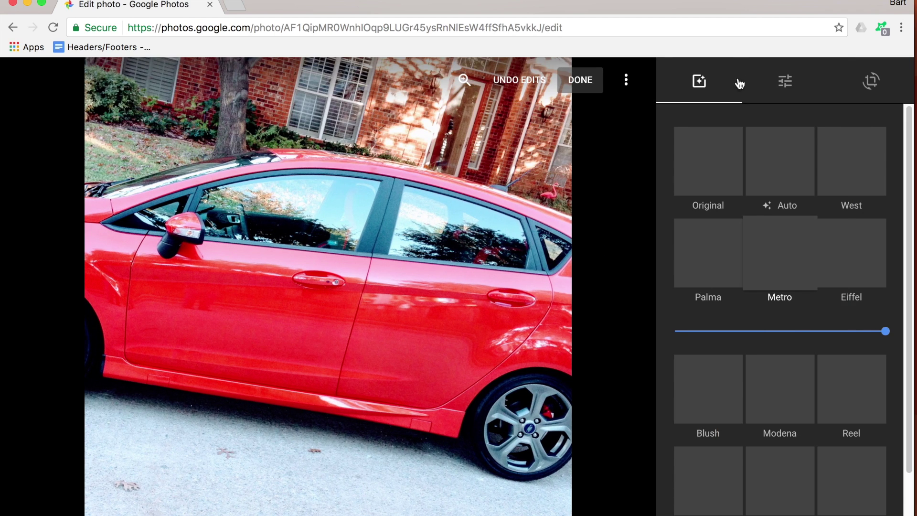
{"action": "left_click", "coordinate": [629, 80]}
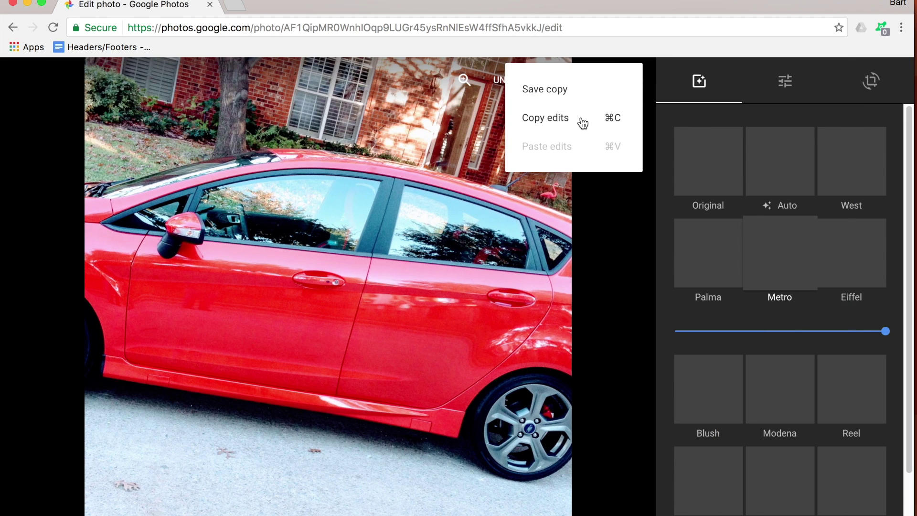